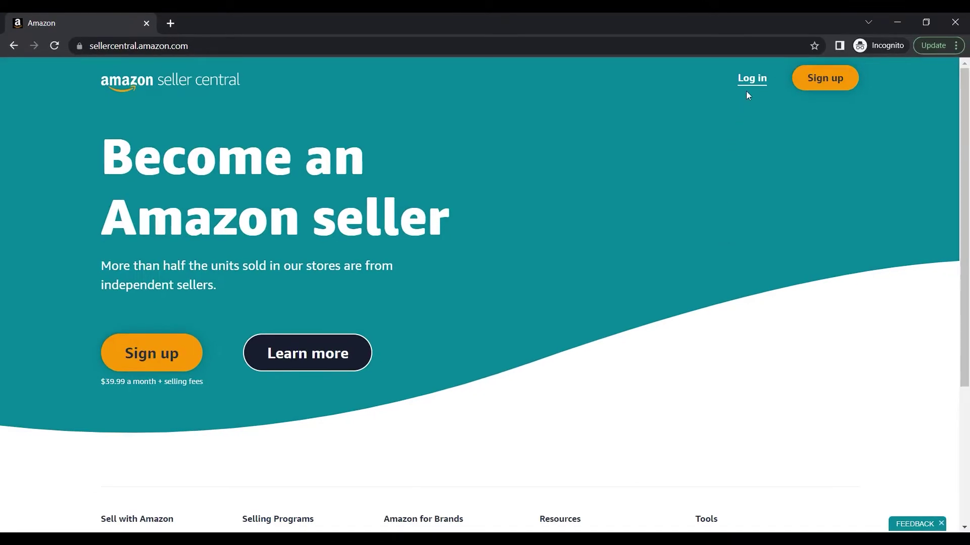
Log in to Seller Central from the landing page to reach the seller dashboard
{"action": "left_click", "coordinate": [750, 77]}
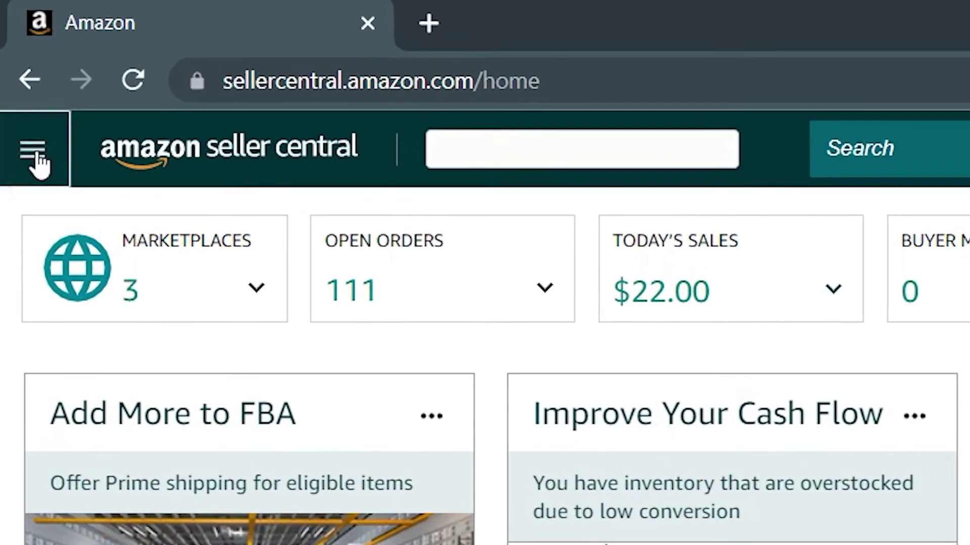
Navigate through the site menu's Inventory section to Inventory Reports
{"action": "left_click", "coordinate": [28, 135]}
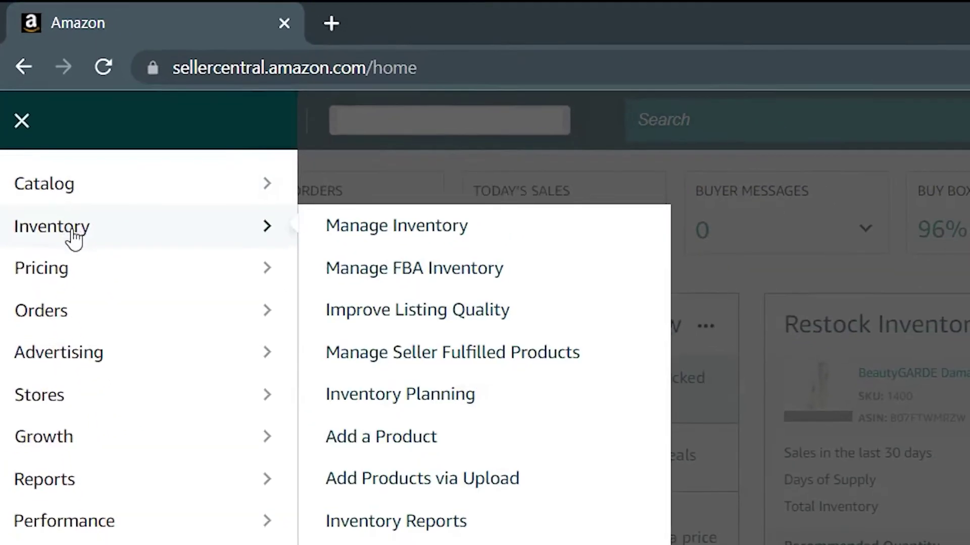
{"action": "mouse_move", "coordinate": [44, 193]}
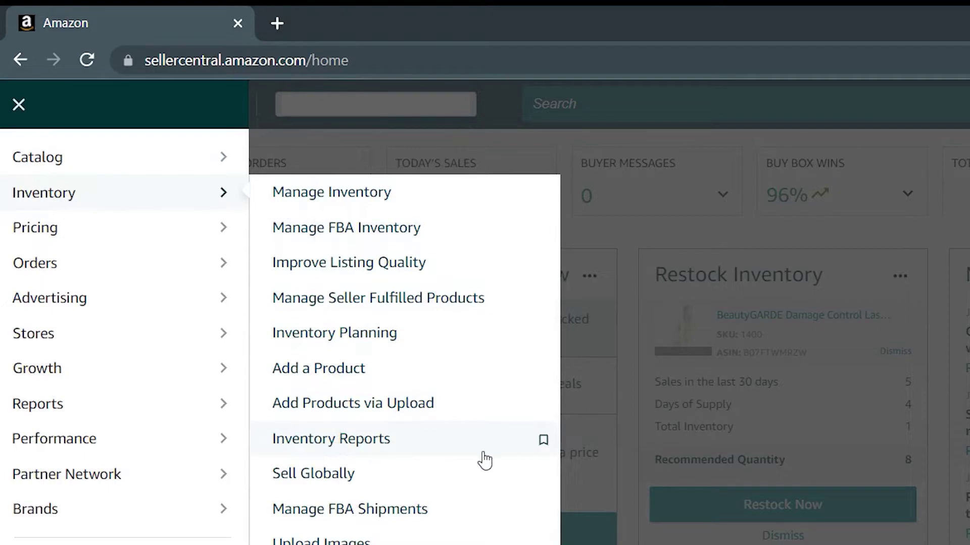
{"action": "left_click", "coordinate": [504, 447]}
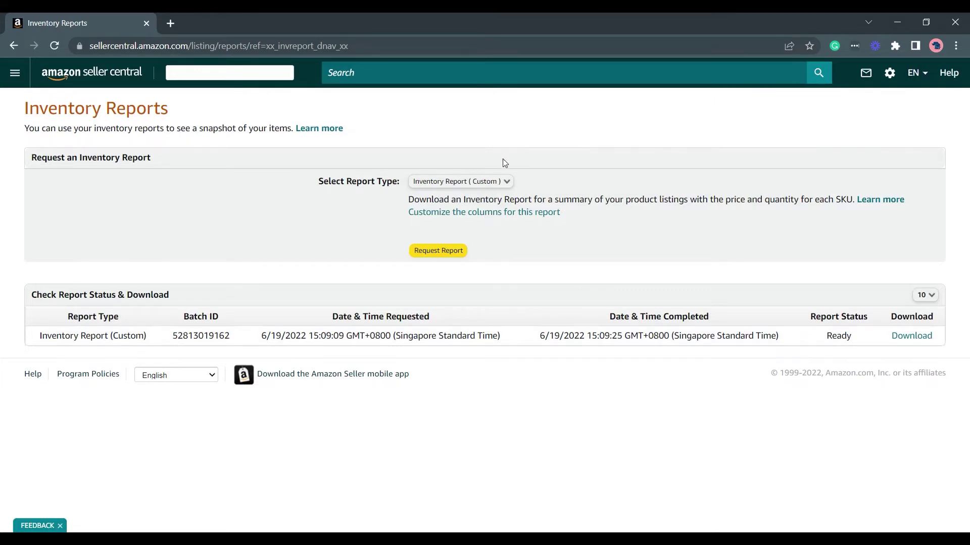
Keep Inventory Report (Custom) as the selected report type
{"action": "left_click", "coordinate": [498, 180]}
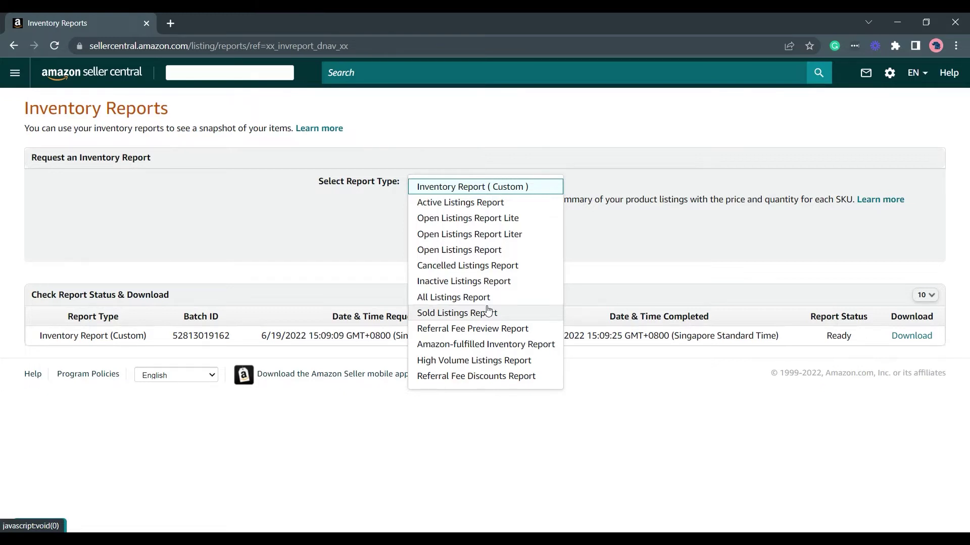
{"action": "left_click", "coordinate": [583, 265]}
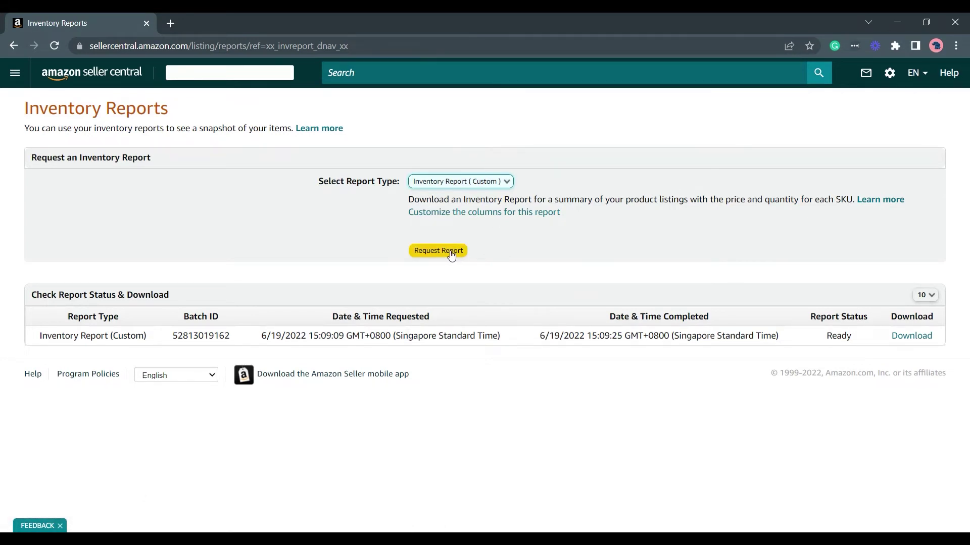
Add the standard-price-point and ProductTaxCode attributes to the selected columns and save
{"action": "left_click", "coordinate": [437, 219]}
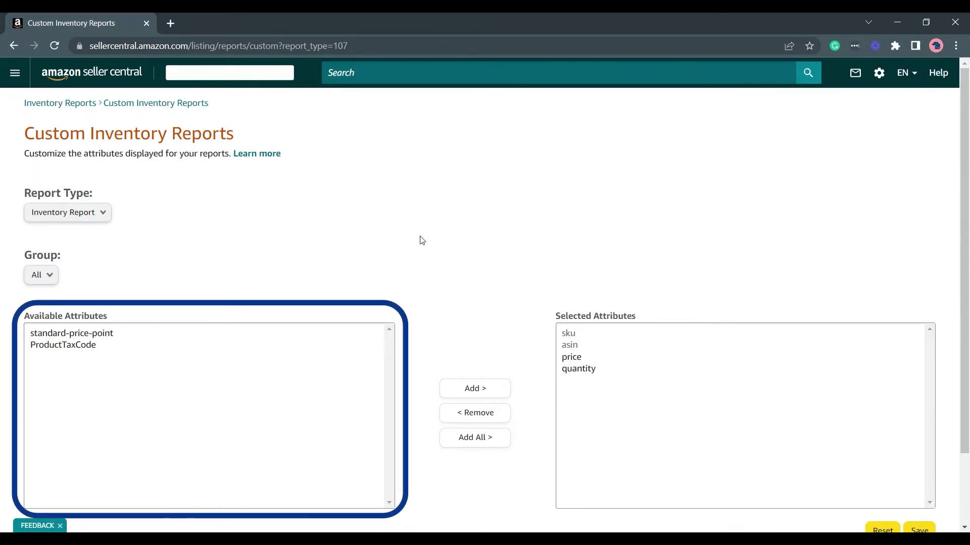
{"action": "left_click", "coordinate": [69, 338]}
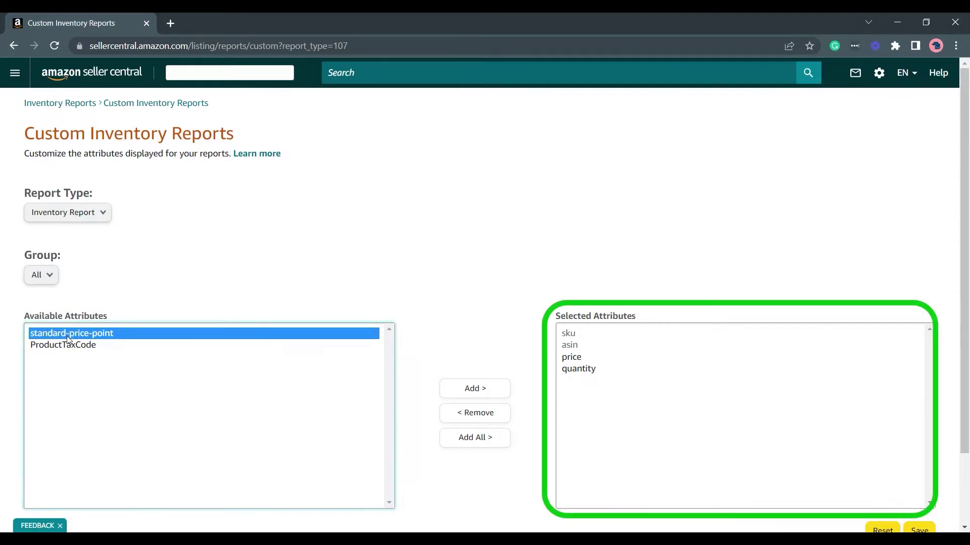
{"action": "left_click", "coordinate": [478, 398]}
{"action": "left_click", "coordinate": [136, 334]}
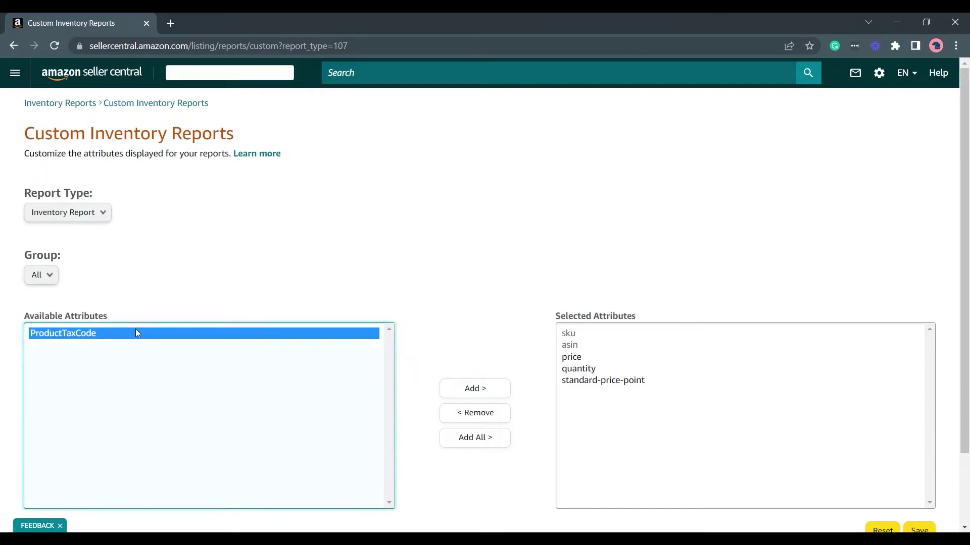
{"action": "left_click", "coordinate": [482, 398]}
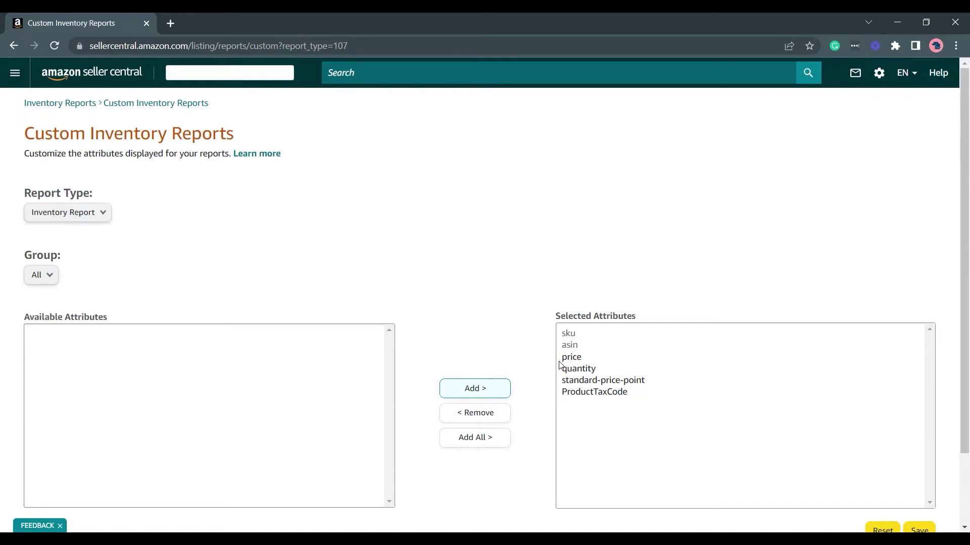
{"action": "scroll", "coordinate": [560, 366], "scroll_direction": "down", "scroll_amount": 1}
{"action": "left_click", "coordinate": [919, 469]}
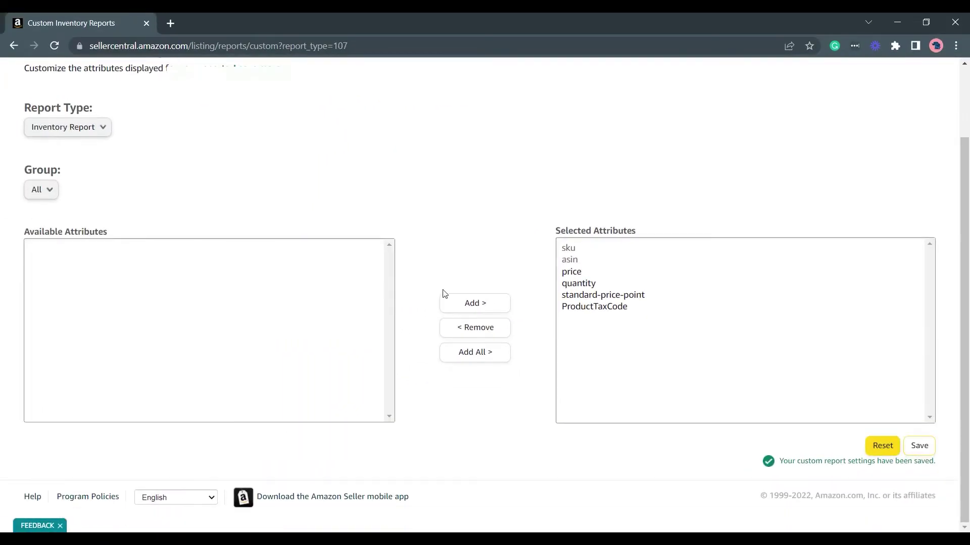
{"action": "scroll", "coordinate": [634, 352], "scroll_direction": "up", "scroll_amount": 3}
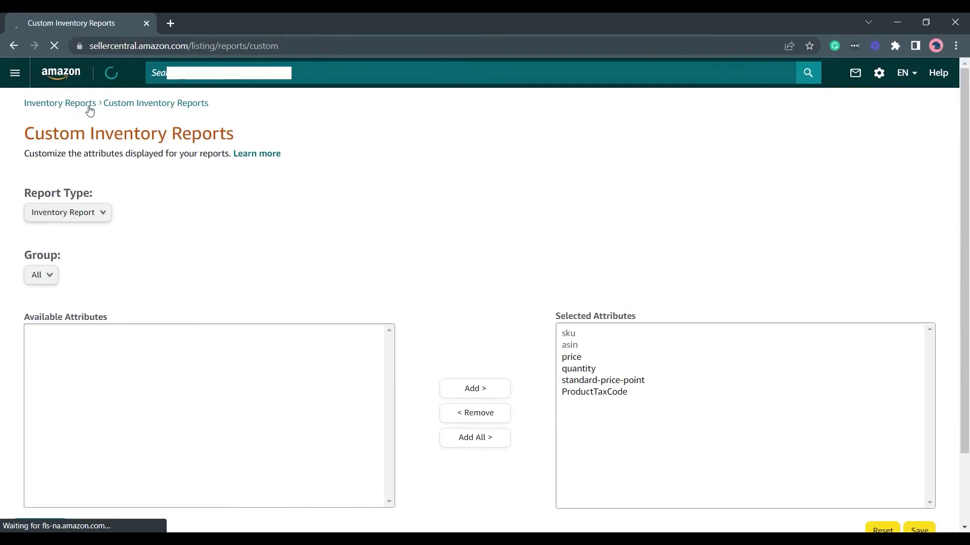
Request a fresh custom inventory report, then download and open it once Ready
{"action": "left_click", "coordinate": [89, 111]}
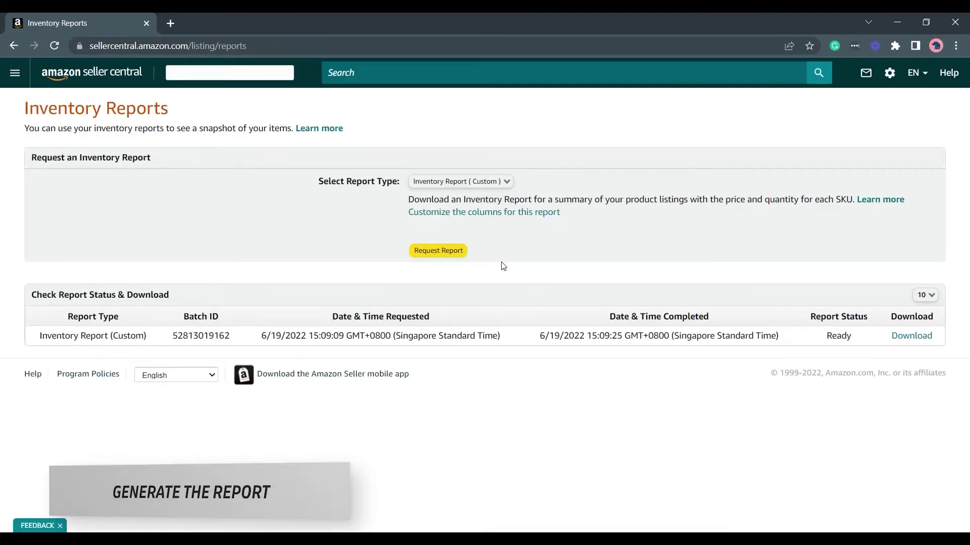
{"action": "left_click", "coordinate": [460, 252]}
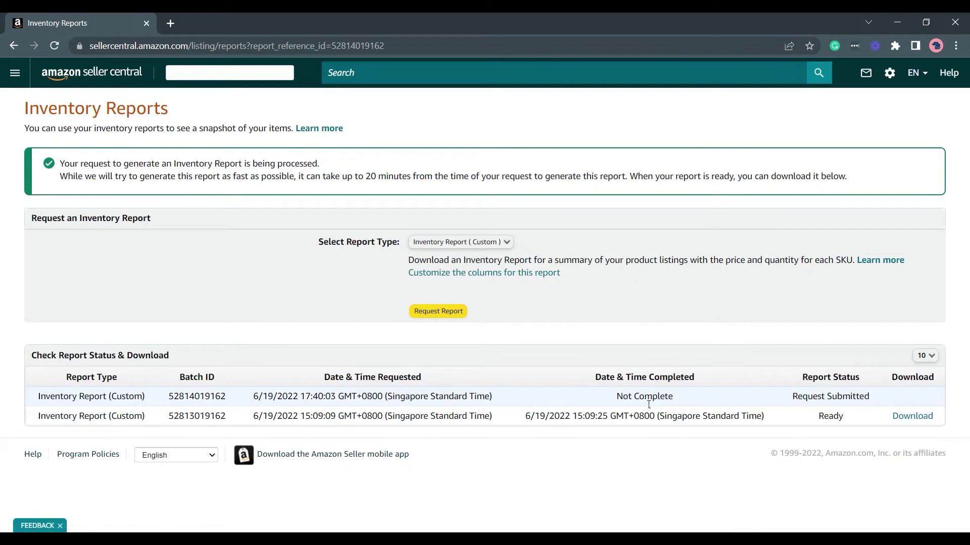
{"action": "left_click_drag", "start_coordinate": [580, 399], "coordinate": [686, 400]}
{"action": "left_click", "coordinate": [688, 401]}
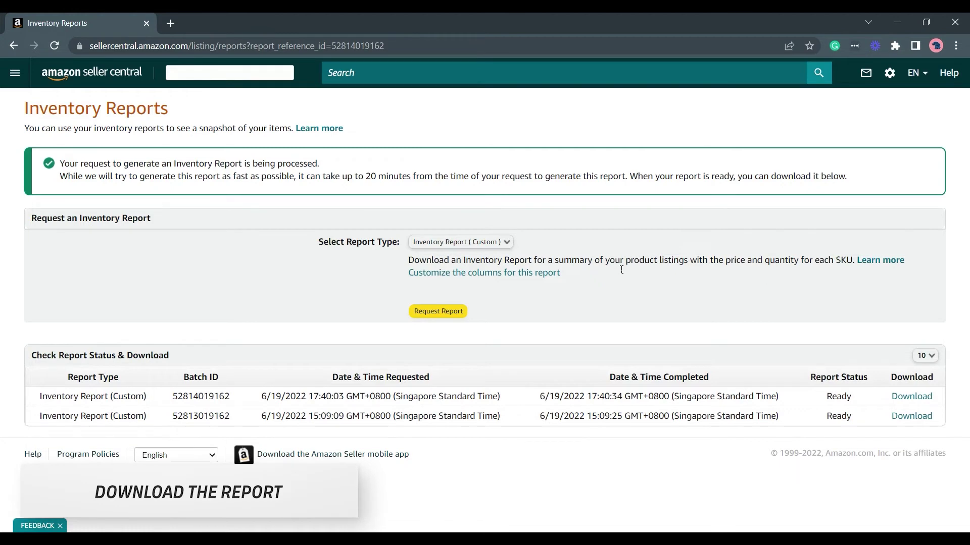
{"action": "left_click", "coordinate": [931, 401]}
{"action": "left_click", "coordinate": [63, 518]}
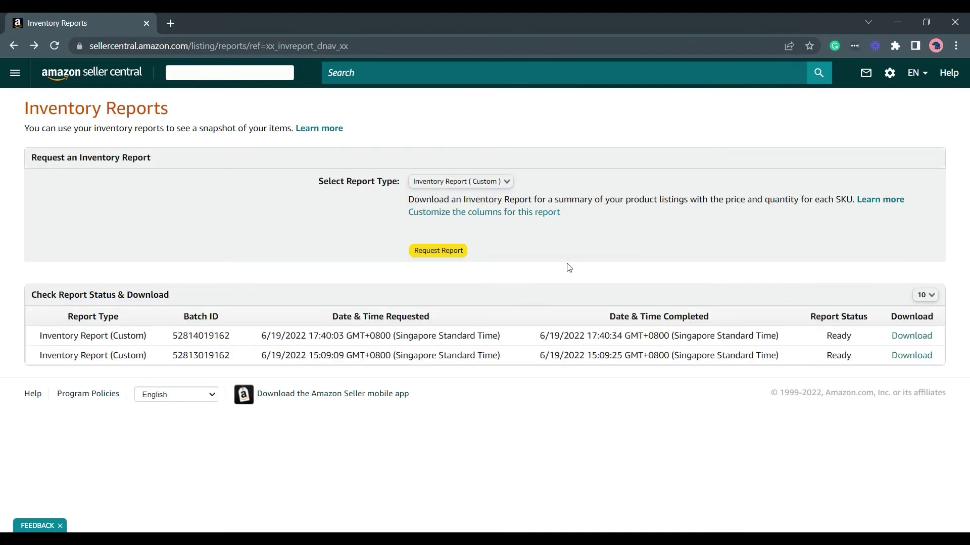
Switch the report type to Active Listings Report and request it
{"action": "left_click", "coordinate": [488, 182]}
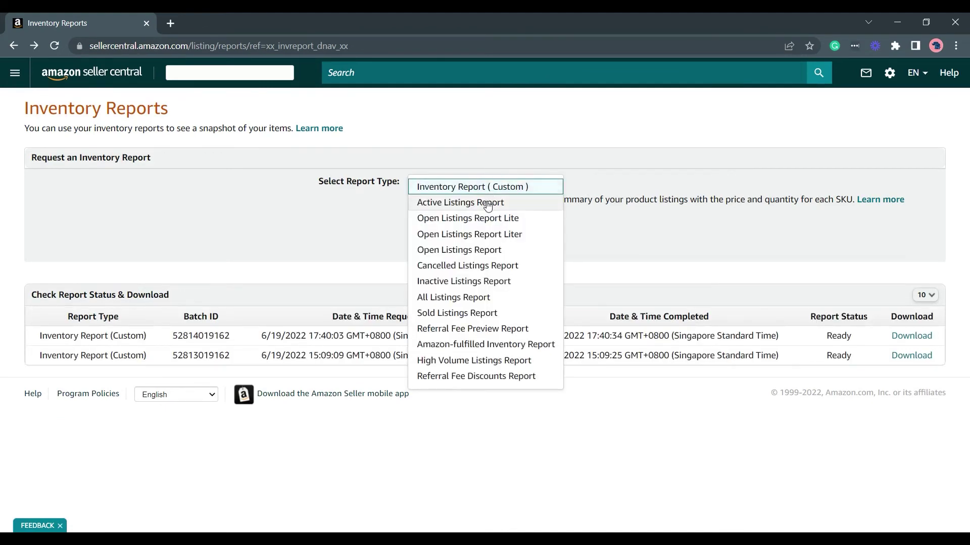
{"action": "left_click", "coordinate": [523, 203]}
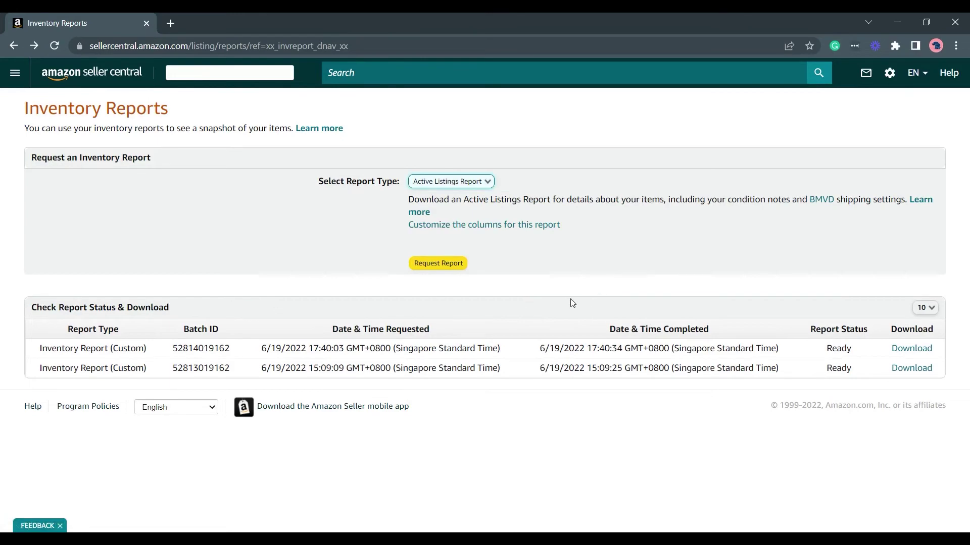
{"action": "scroll", "coordinate": [534, 303], "scroll_direction": "down", "scroll_amount": 1}
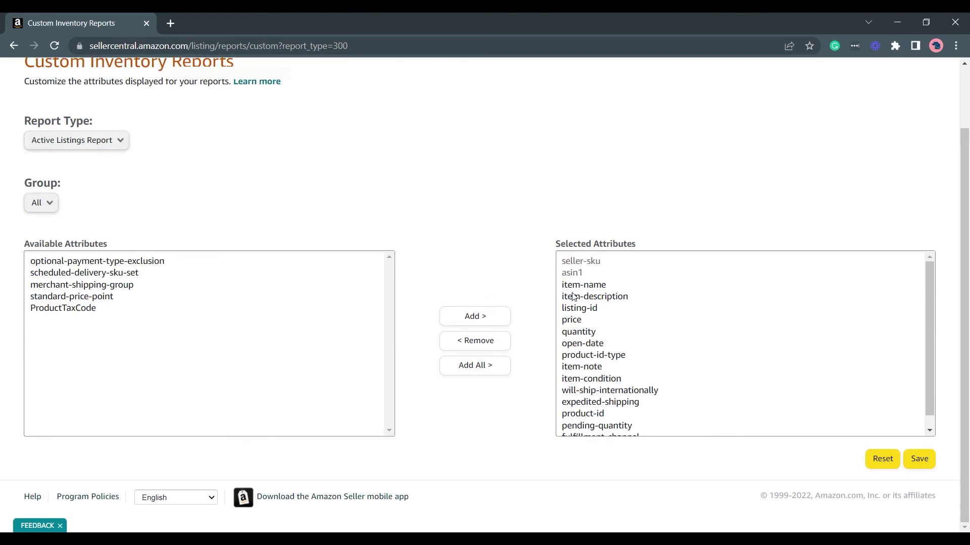
{"action": "scroll", "coordinate": [576, 300], "scroll_direction": "down", "scroll_amount": 1}
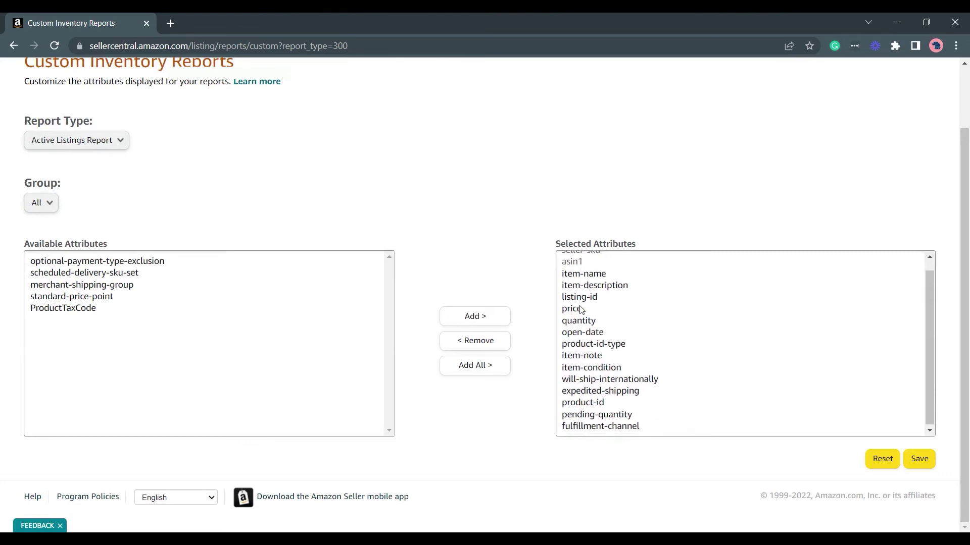
{"action": "left_click", "coordinate": [14, 45]}
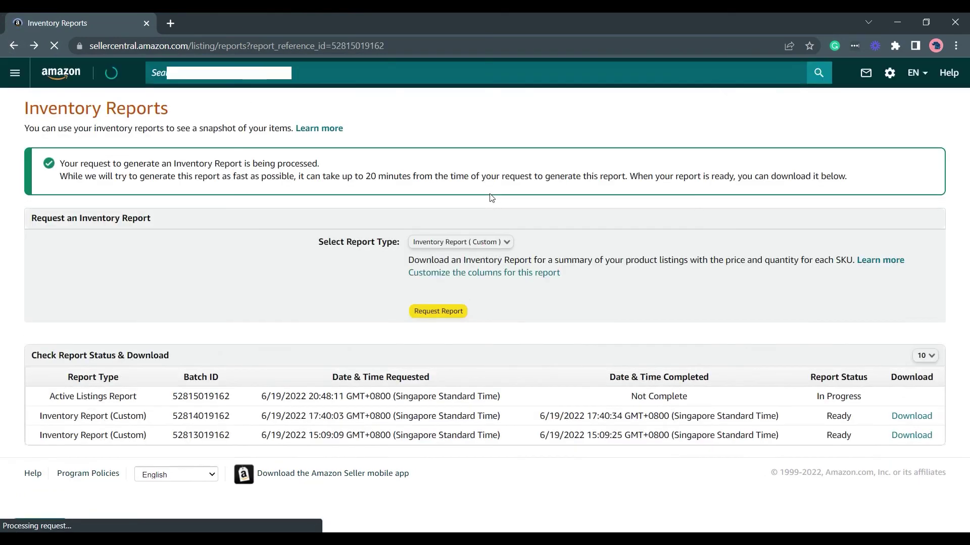